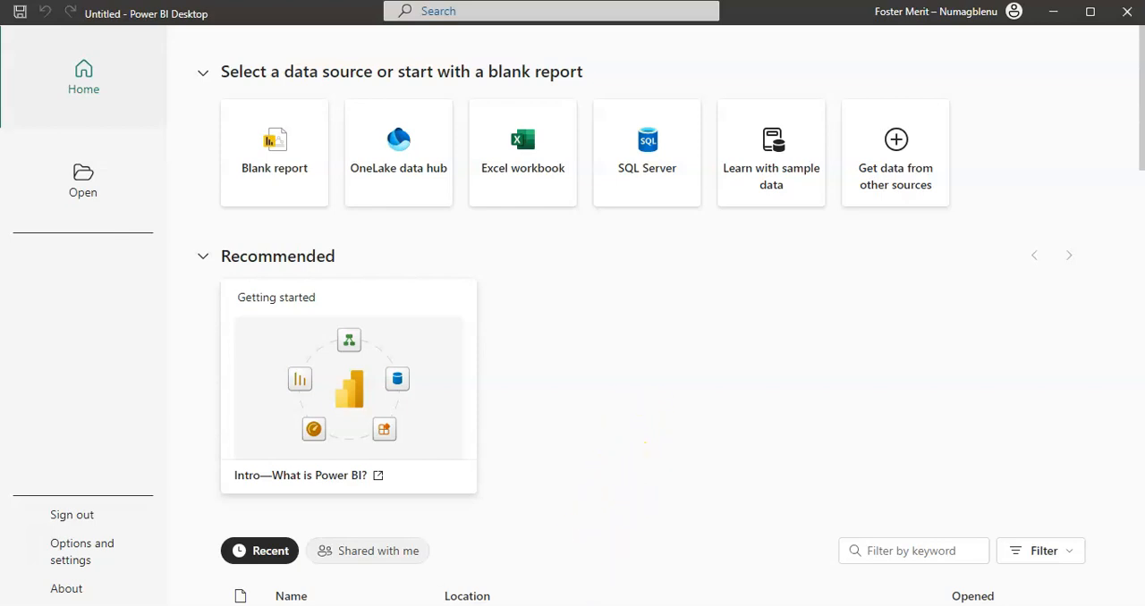
Step: Switch to the 25thmay workbook in Excel and review the order records on Sheet1 with the ribbon collapsed
click(556, 605)
scroll(577, 434, down, 5)
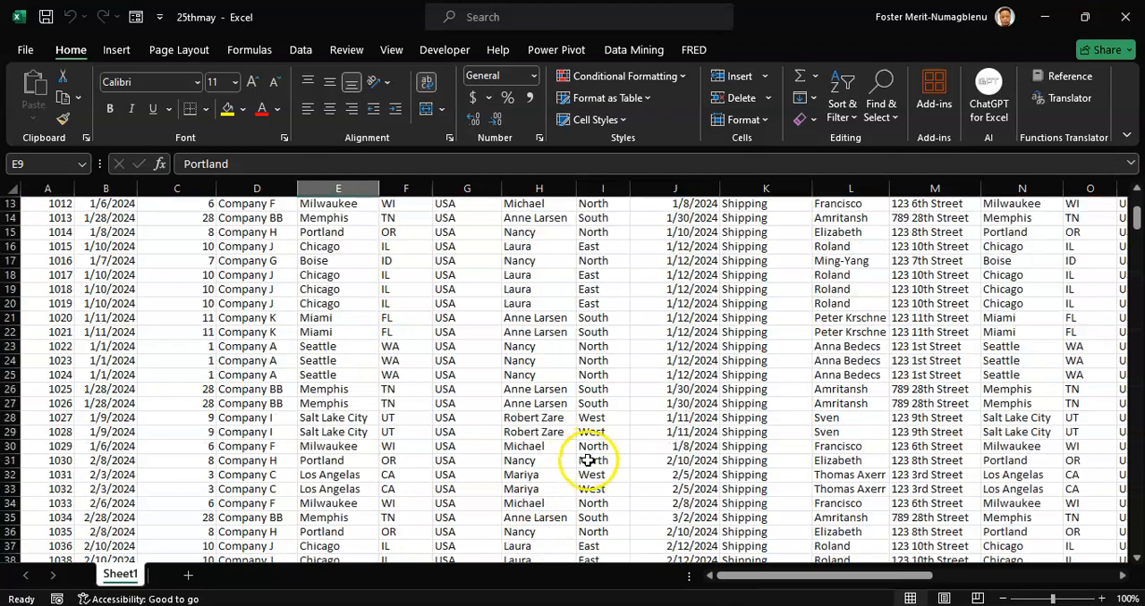
scroll(575, 435, down, 4)
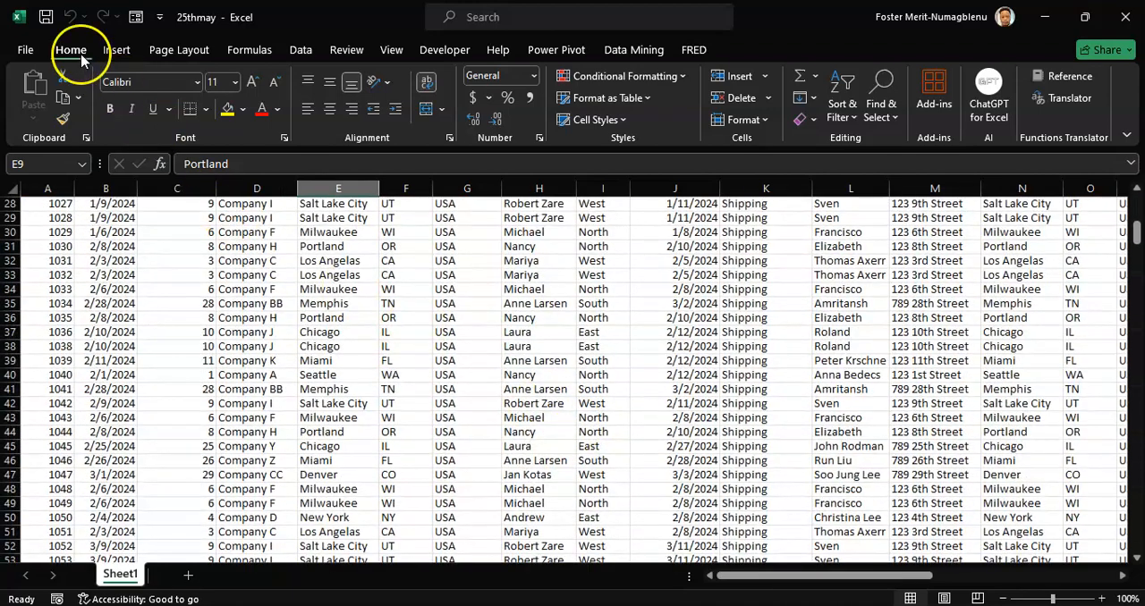
key(ctrl+F1)
scroll(536, 353, up, 5)
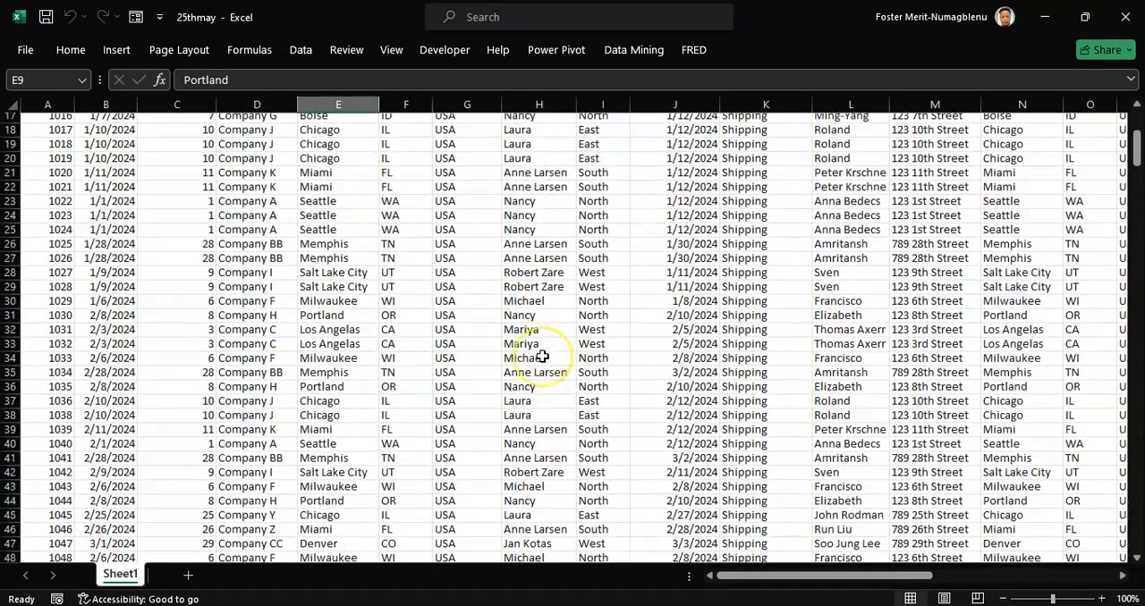
scroll(542, 356, up, 4)
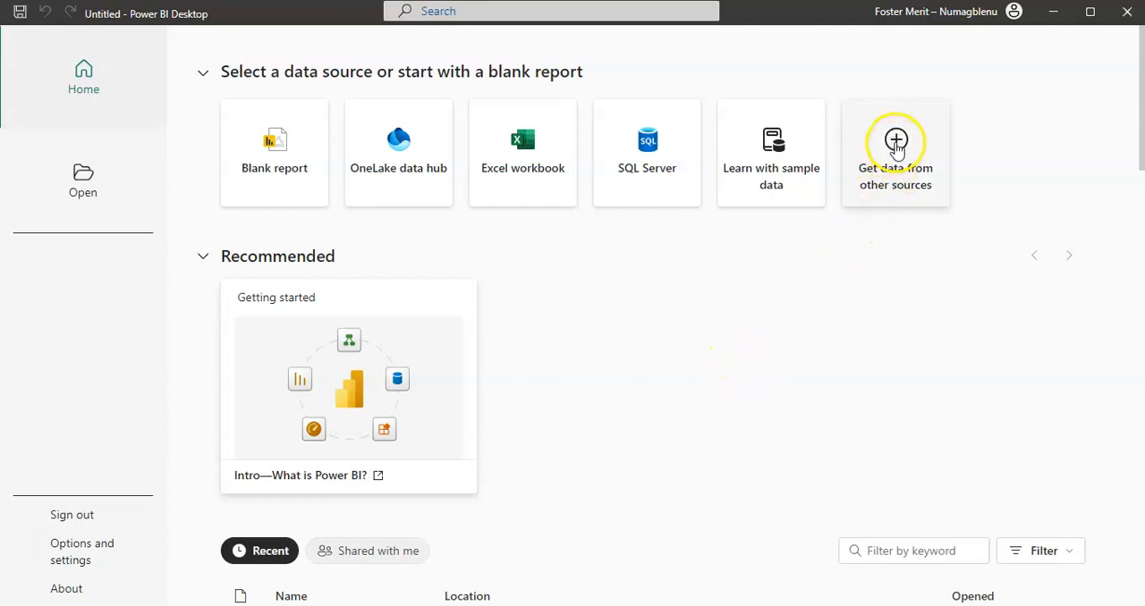
Step: In Power BI Desktop, start a report from other data sources and close the Get Data connector list without connecting
click(895, 143)
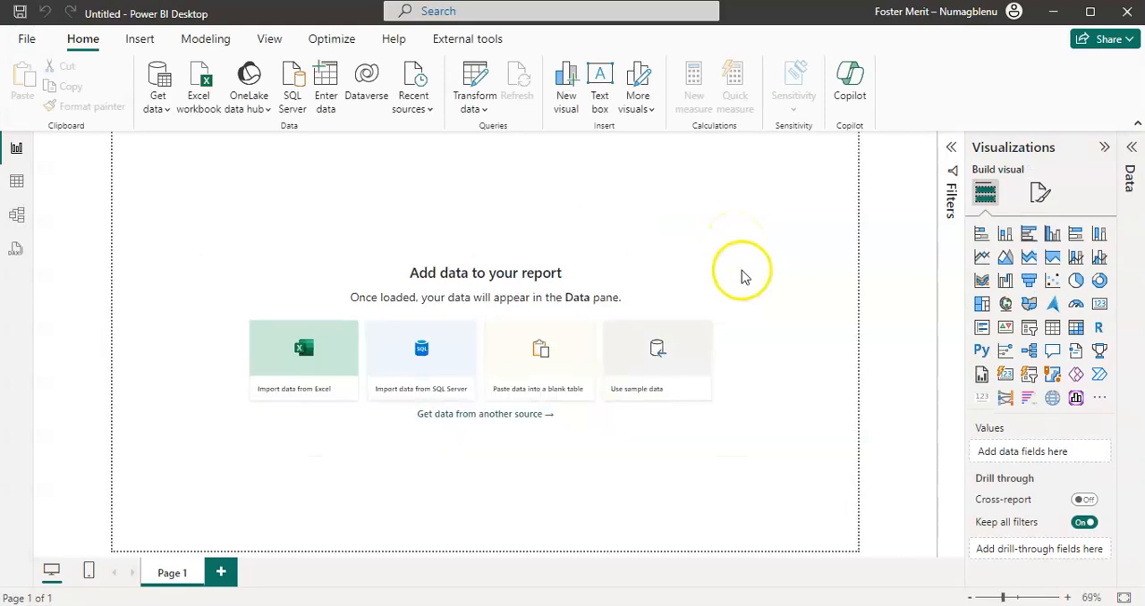
click(546, 376)
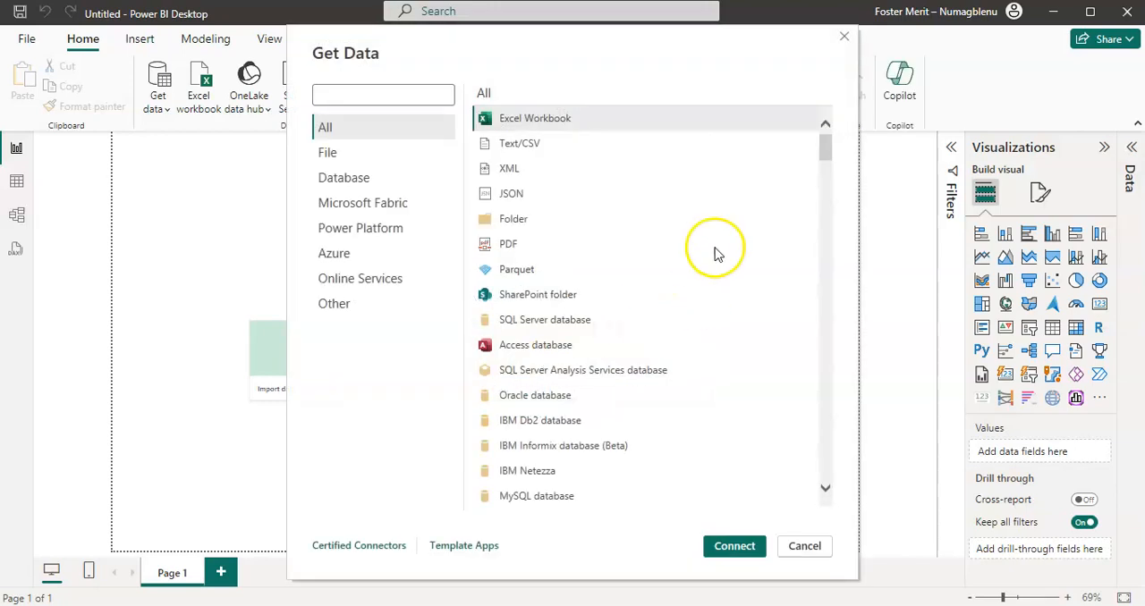
click(845, 39)
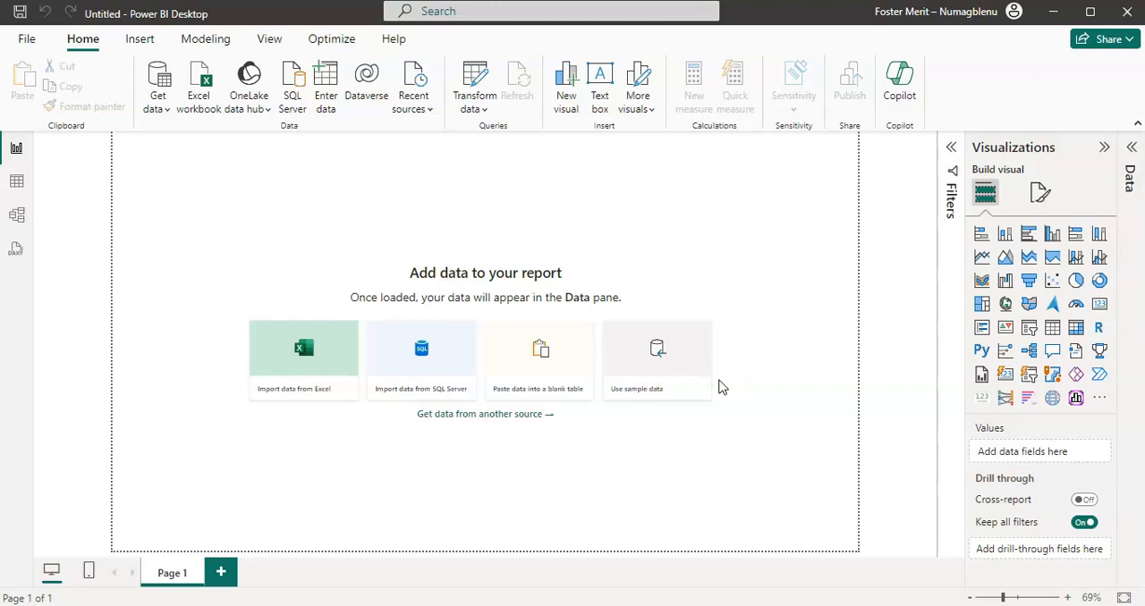
Step: Switch to the 25thmay workbook in Excel and copy the entire order table on Sheet1, including its headers
click(523, 605)
click(452, 317)
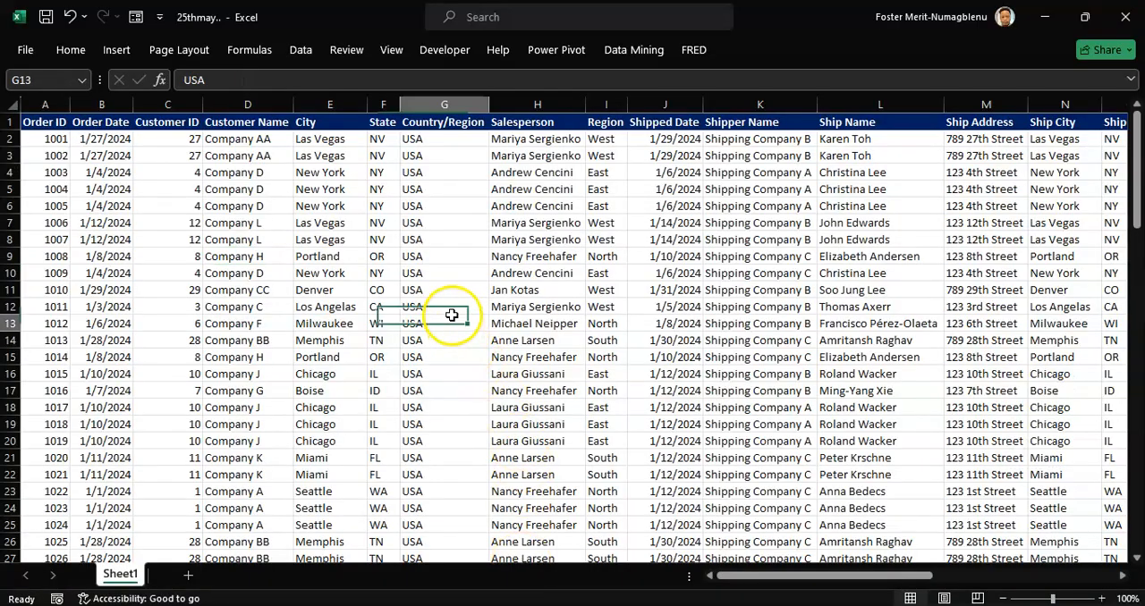
key(ctrl+a)
key(ctrl+c)
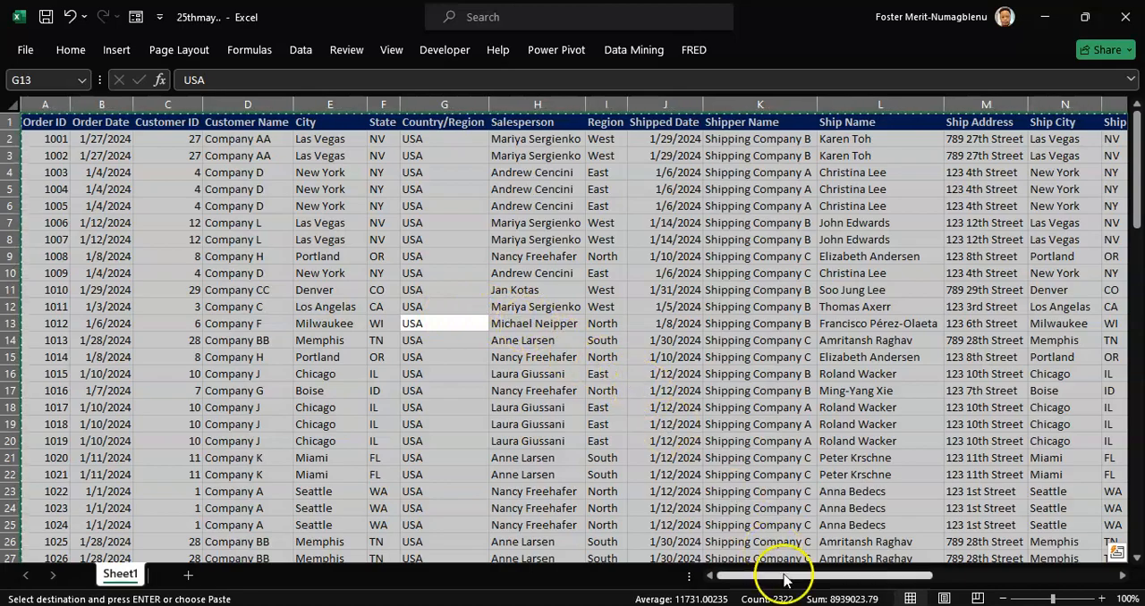
Step: Return to Power BI Desktop and start a blank table for pasted data, naming it Salesdata
key(alt+Tab)
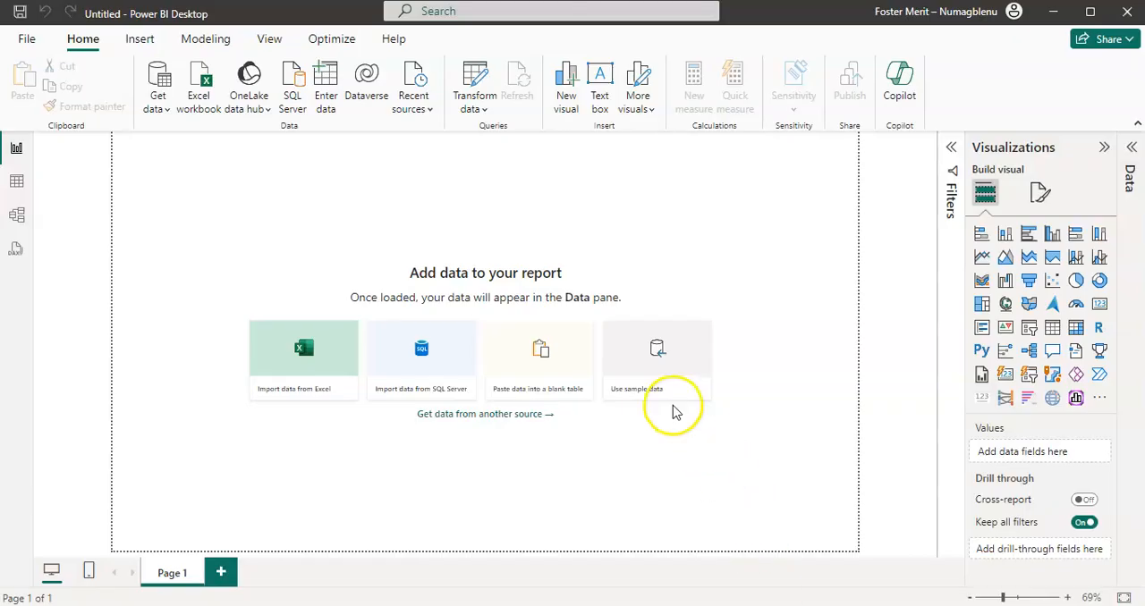
click(543, 355)
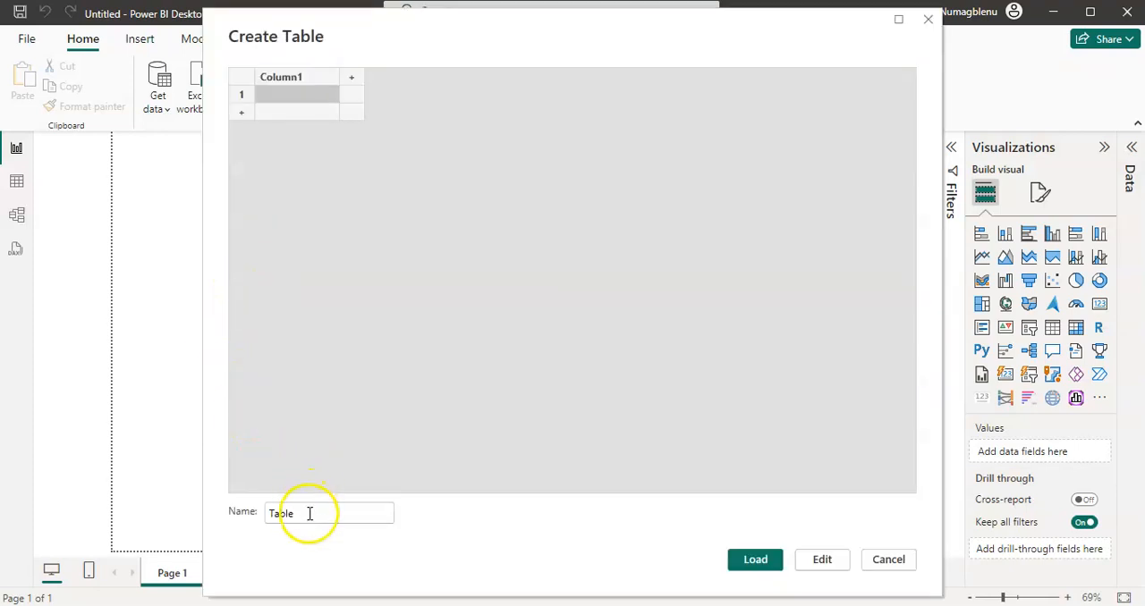
drag(309, 513, 267, 514)
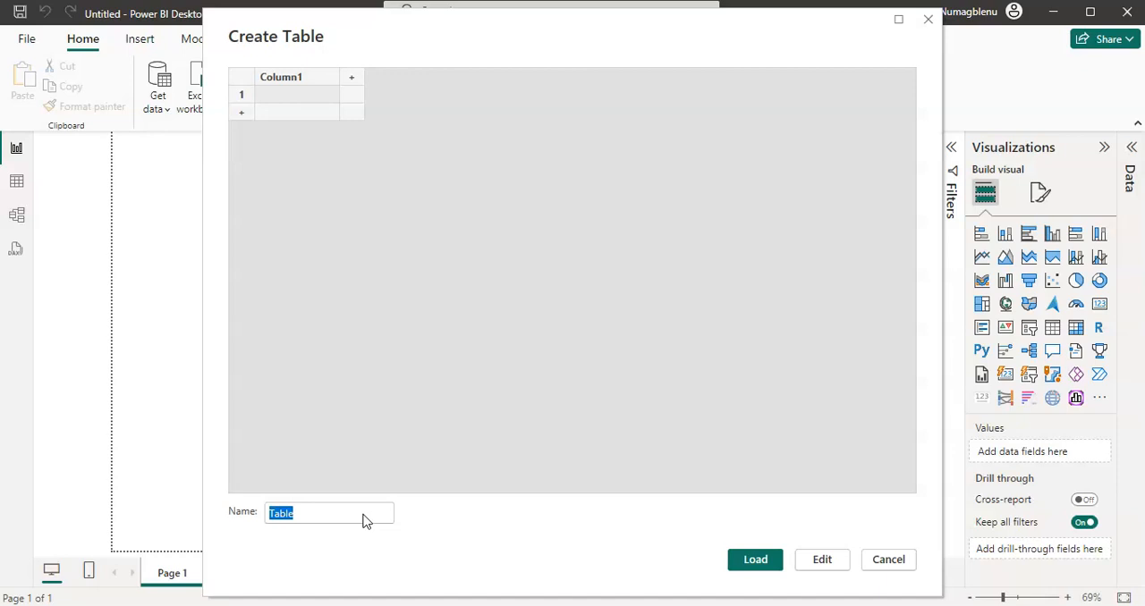
text(Sad)
key(BackSpace)
text(lesad)
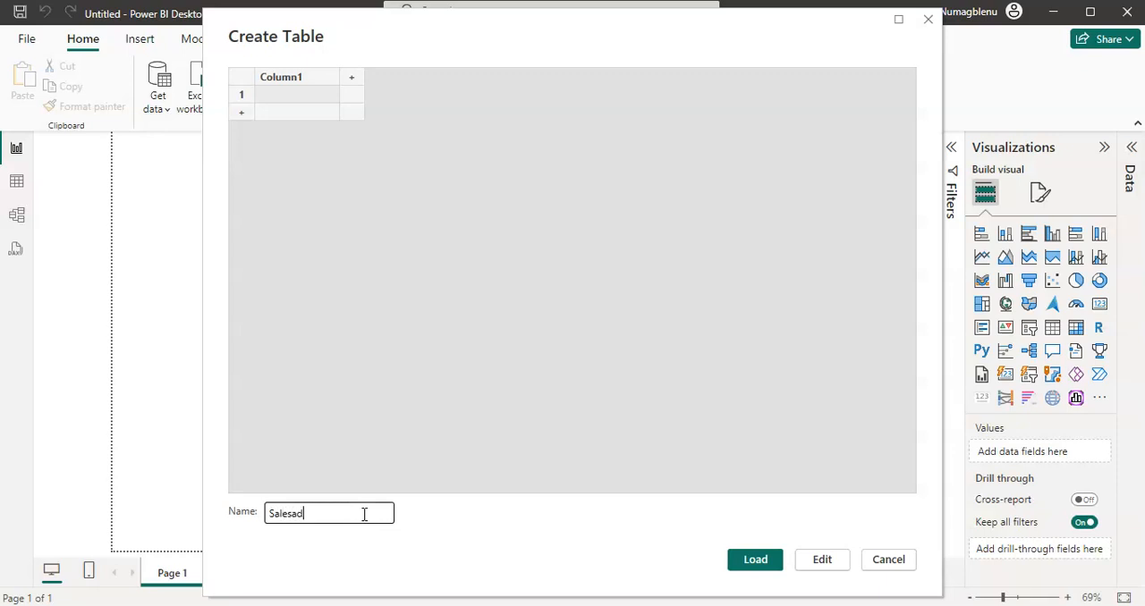
text(ata)
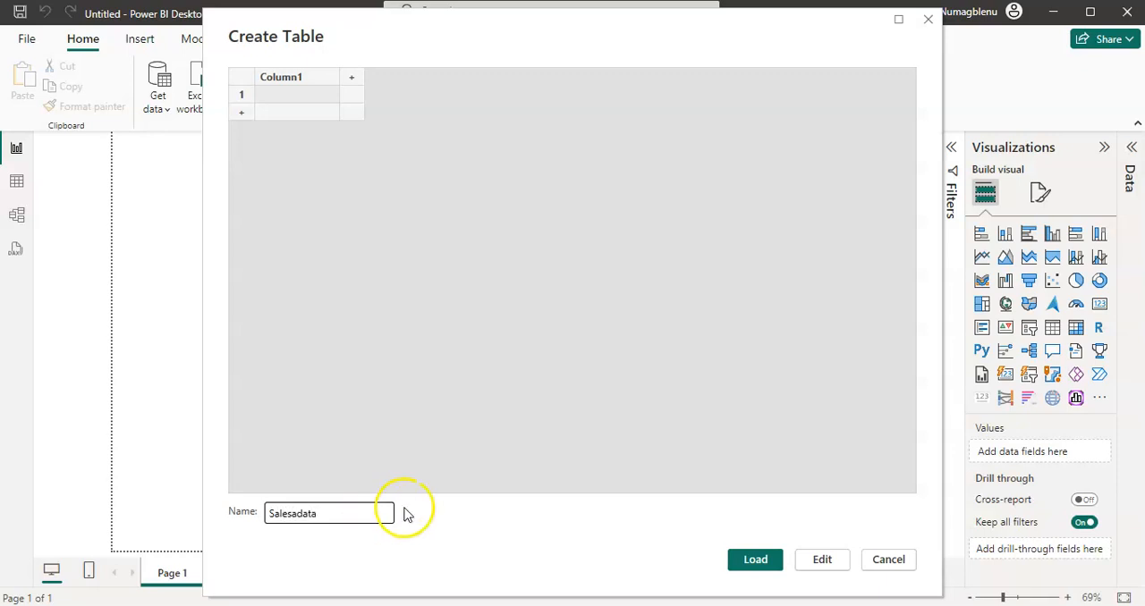
click(301, 515)
key(BackSpace)
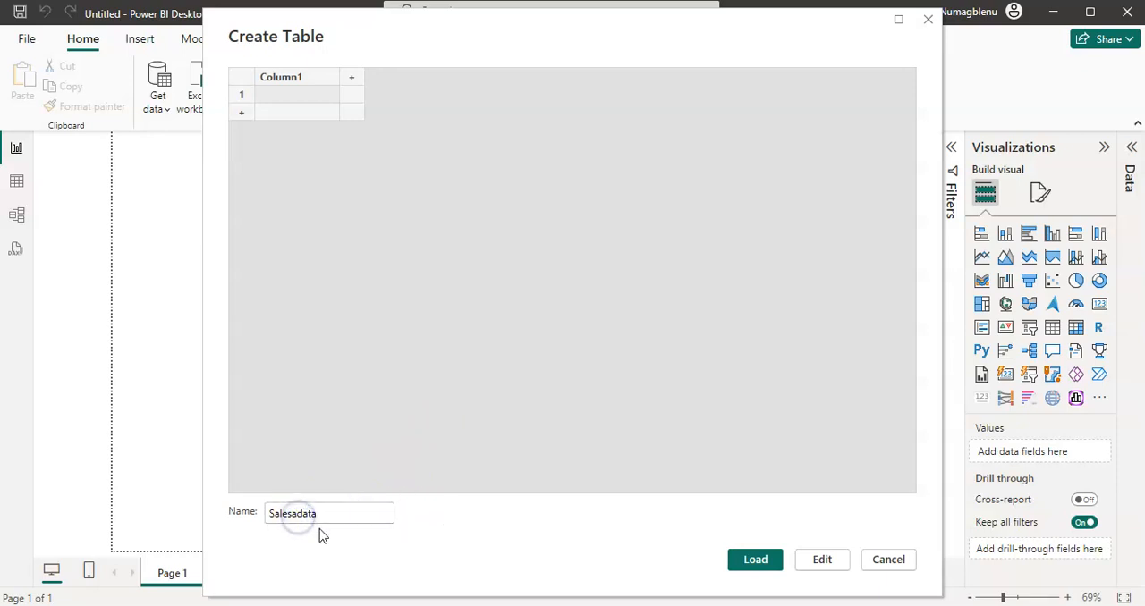
Step: Paste the copied order data into the Salesdata table from its first cell and load it into the report
click(292, 94)
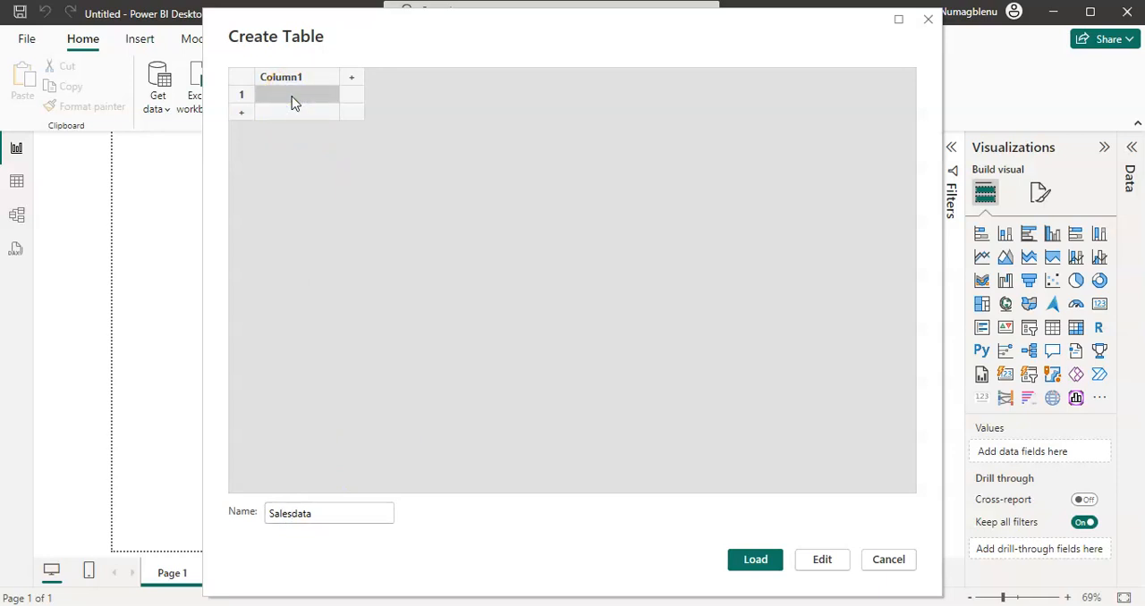
click(293, 103)
key(ctrl+v)
drag(407, 489, 370, 467)
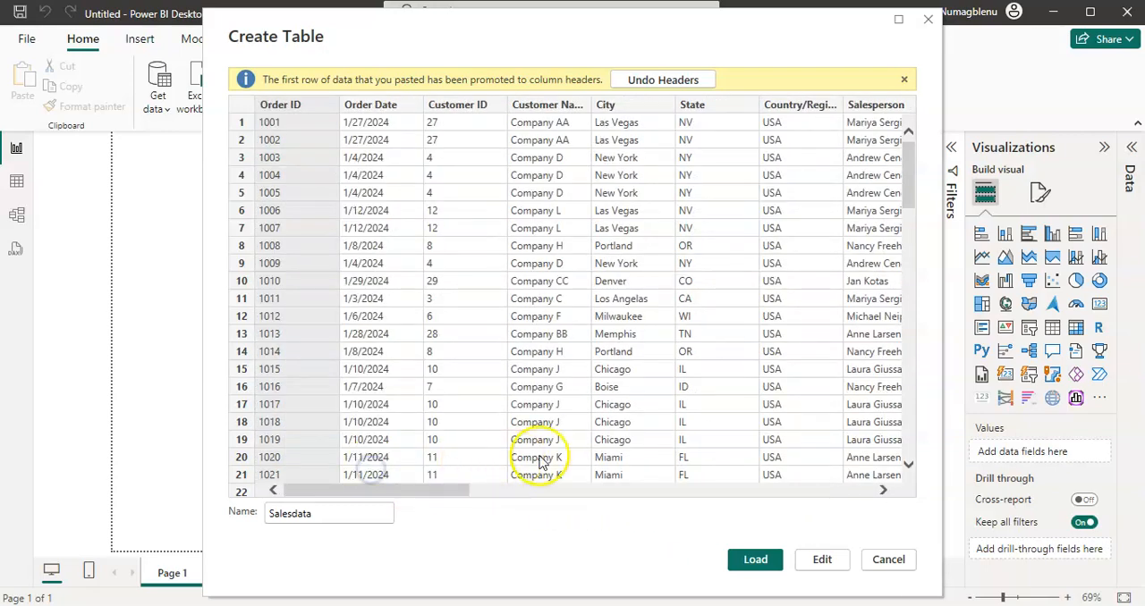
click(755, 559)
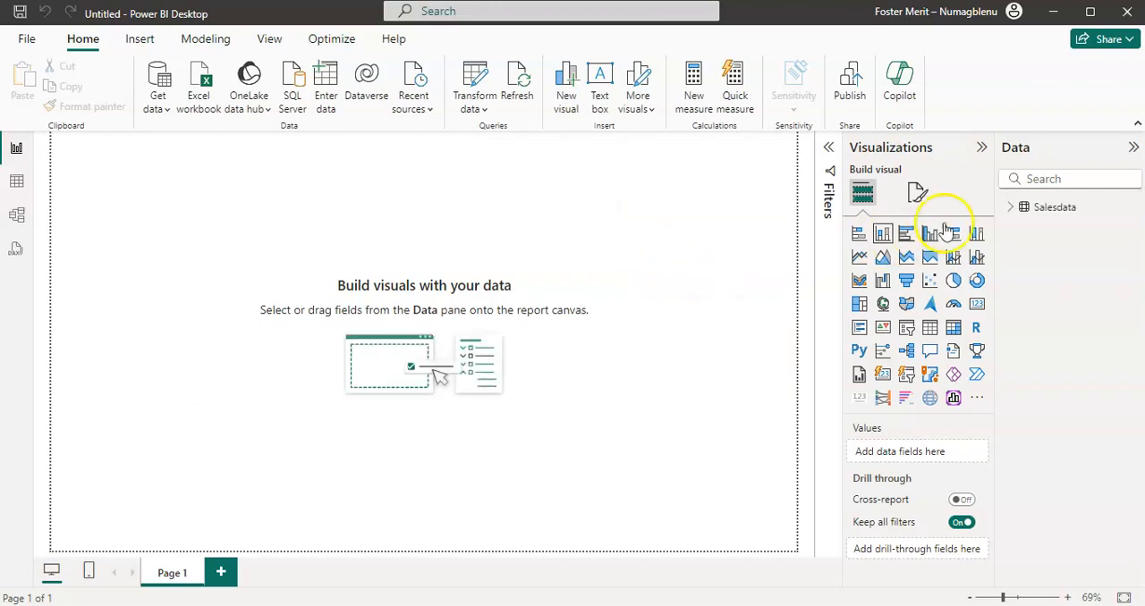
Step: Expand the Salesdata table to review its list of fields, and collapse it again
click(1009, 208)
scroll(1035, 416, down, 3)
scroll(1038, 411, up, 3)
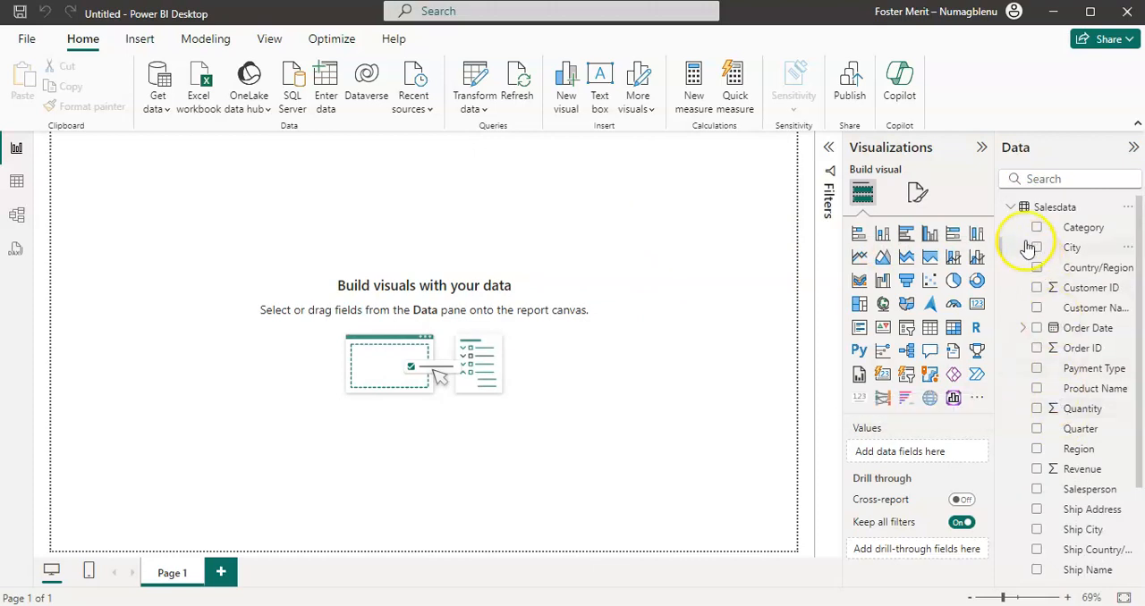
click(1011, 209)
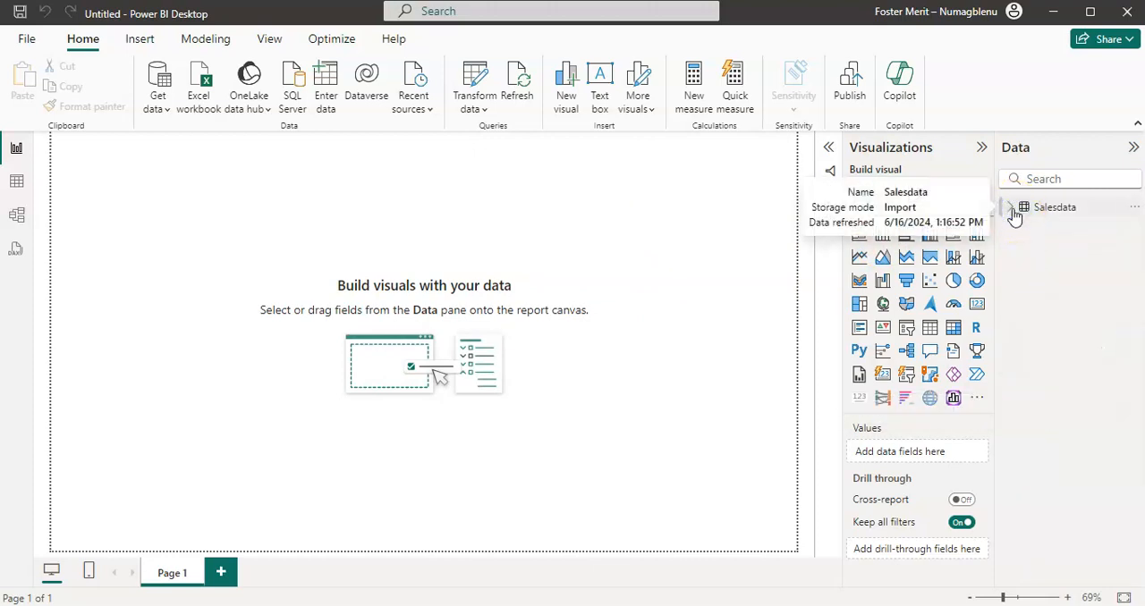